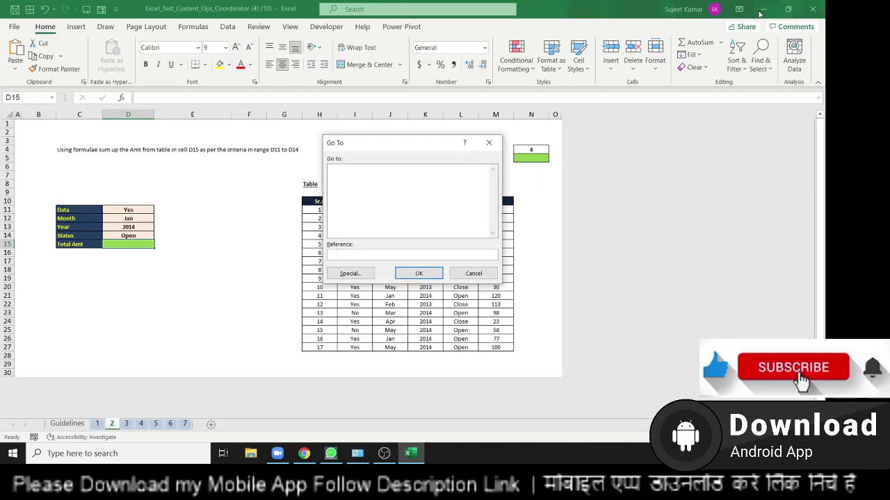
Step: Close the Go To prompt, glance at sheet 1, and go back to sheet 2
key("Escape")
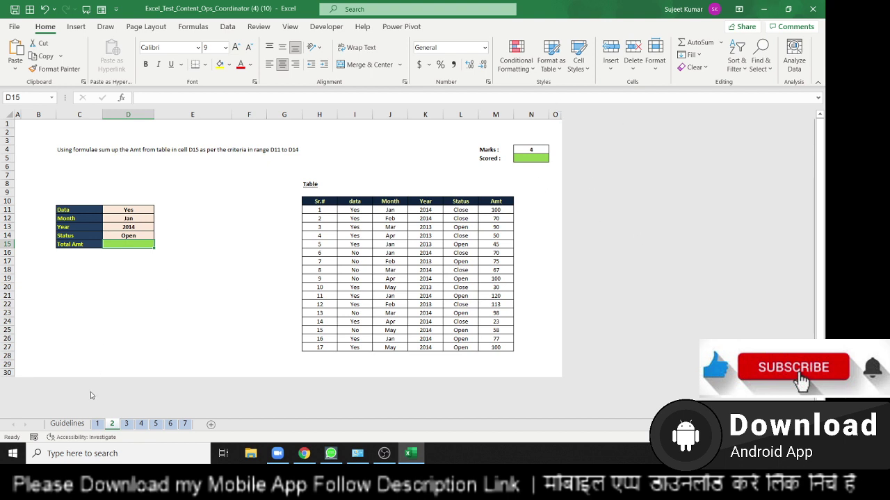
left_click(101, 423)
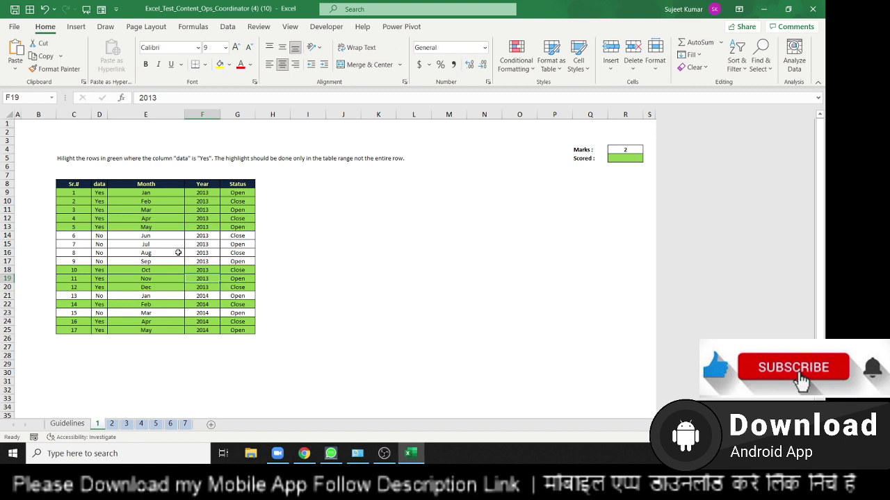
left_click(112, 424)
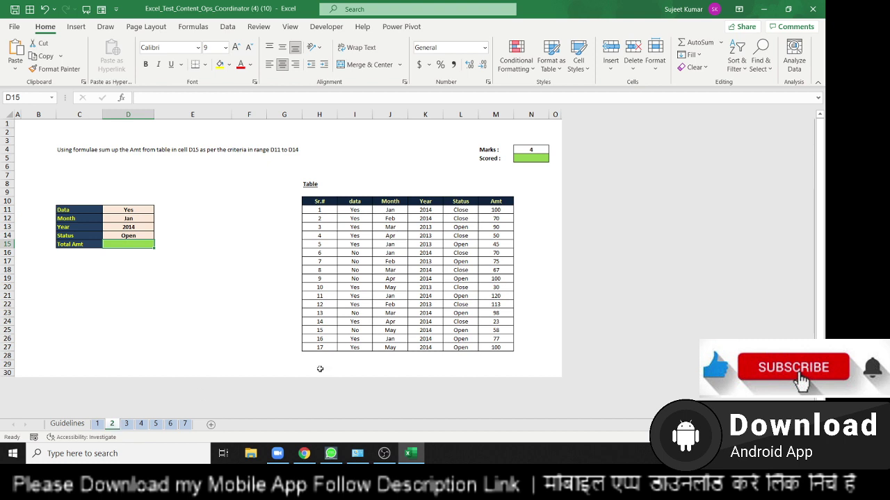
Step: Copy the C11:D15 criteria block with its Data, Month, Year, Status and Total Amt labels, ready for C19
left_click(327, 203)
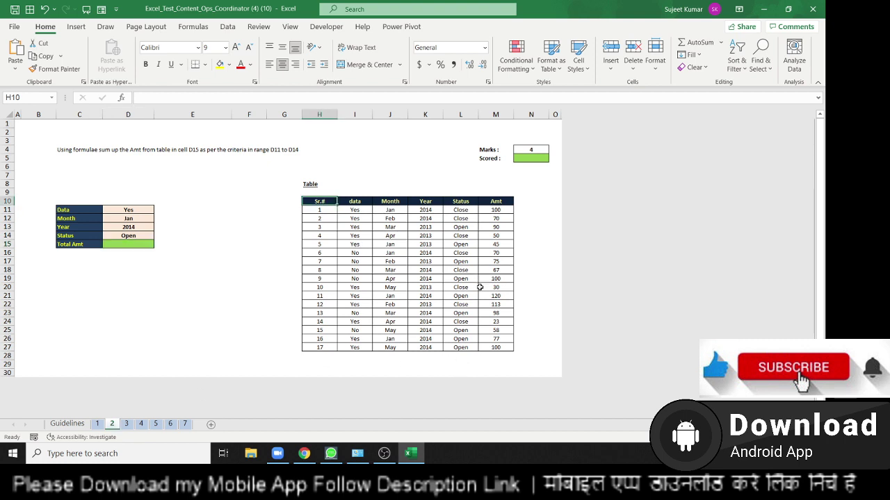
left_click(132, 245)
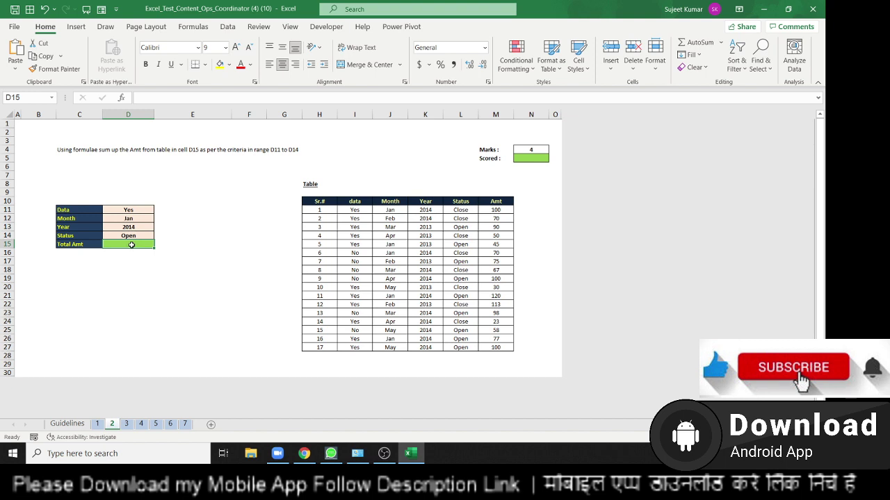
left_click_drag(131, 236, 132, 210)
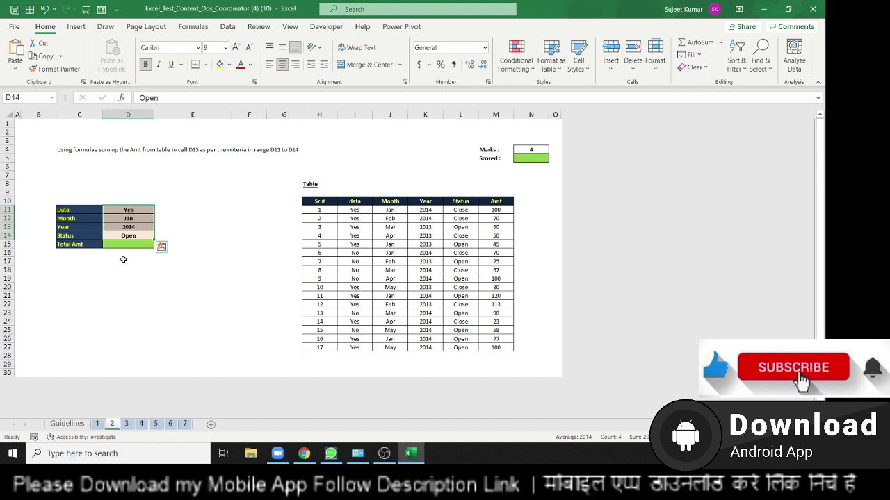
left_click(61, 218)
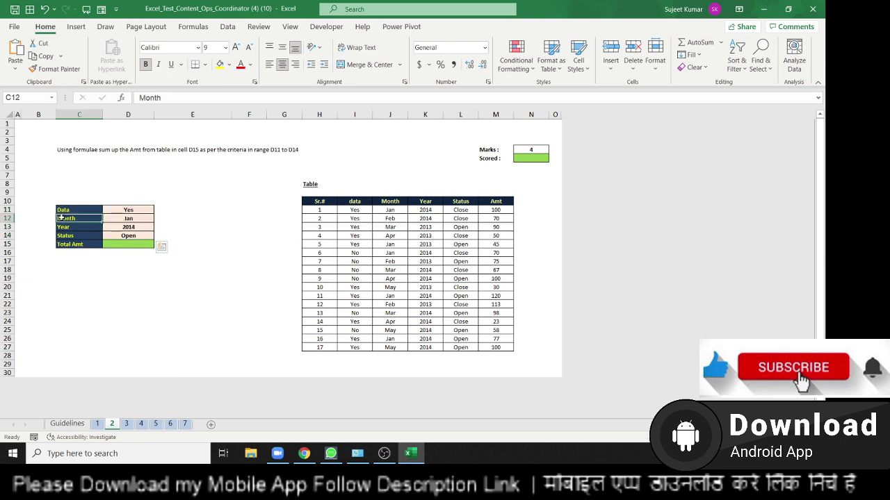
mouse_move(69, 210)
left_mouse_down()
mouse_move(125, 236)
mouse_move(124, 245)
left_mouse_up()
key("ctrl+c")
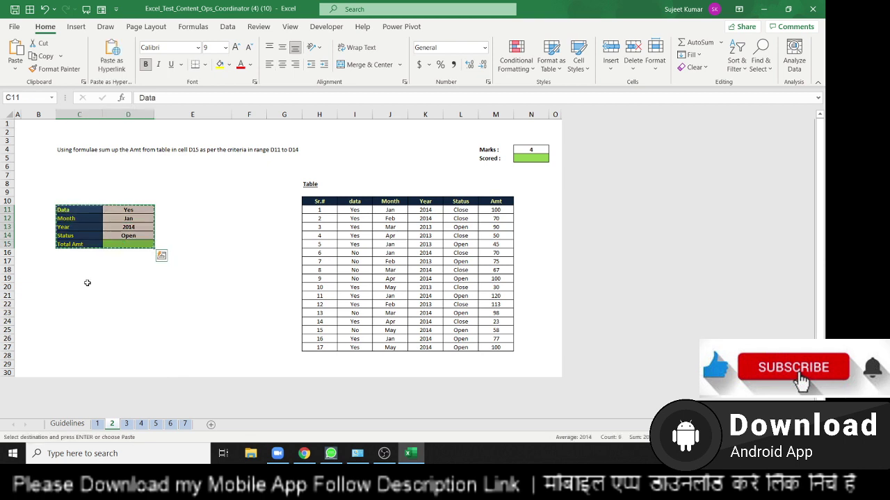
left_click(73, 276)
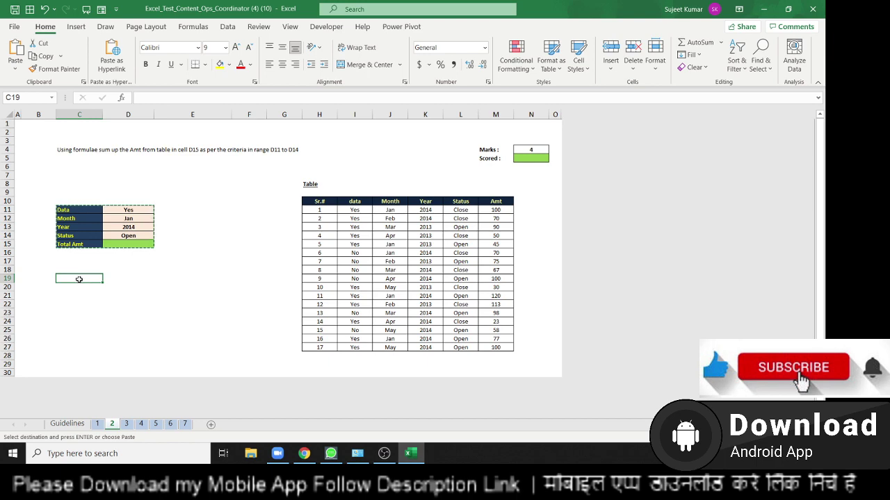
Step: Paste Special the criteria block transposed into C19:G20, headers in row 19
right_click(78, 279)
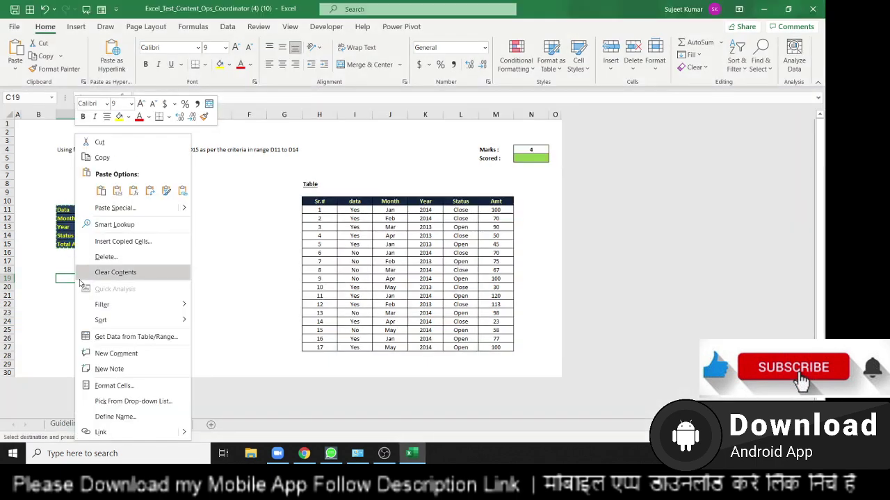
left_click(111, 207)
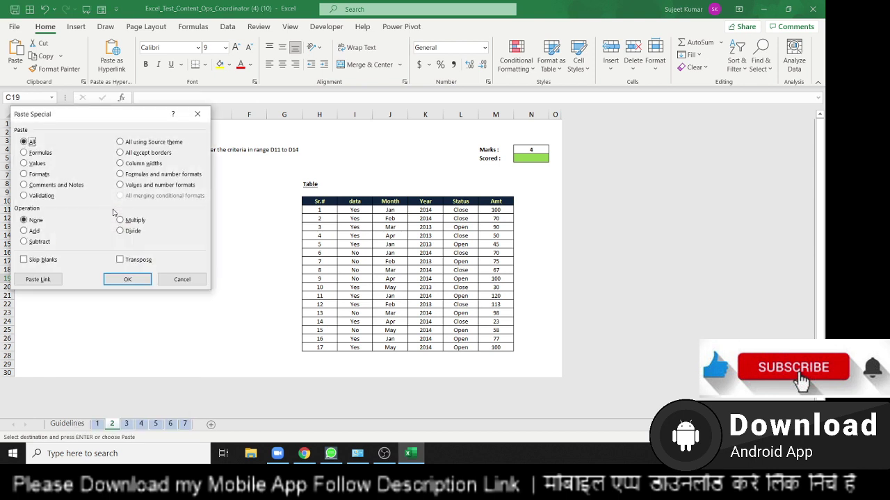
left_click(132, 261)
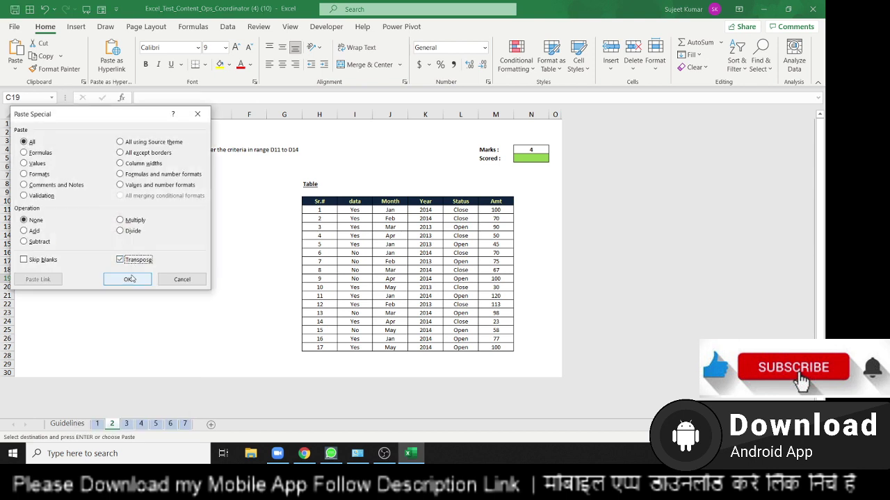
left_click(128, 279)
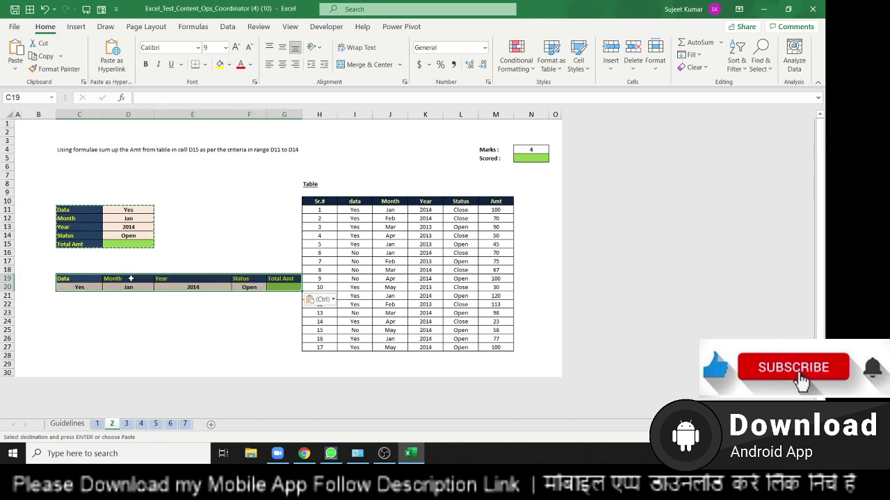
left_click(285, 288)
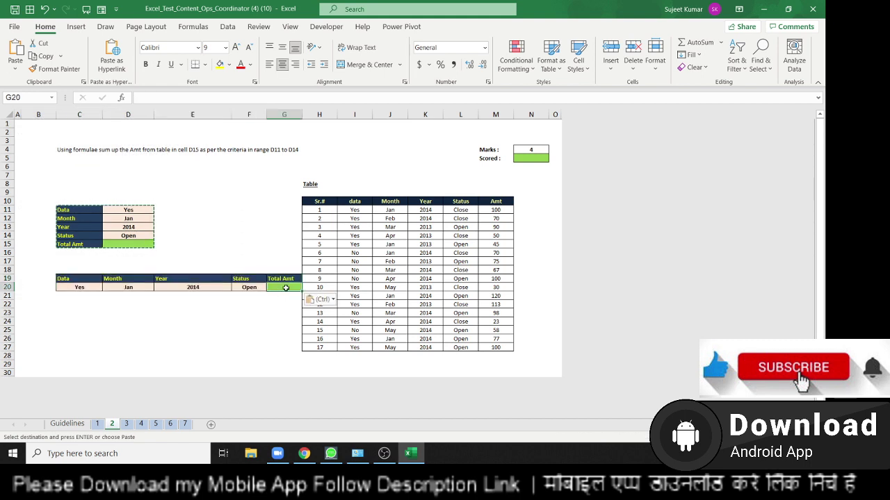
Step: After a couple of retries, enter =DSUM( in G20 from the =dsu autocomplete
type("=")
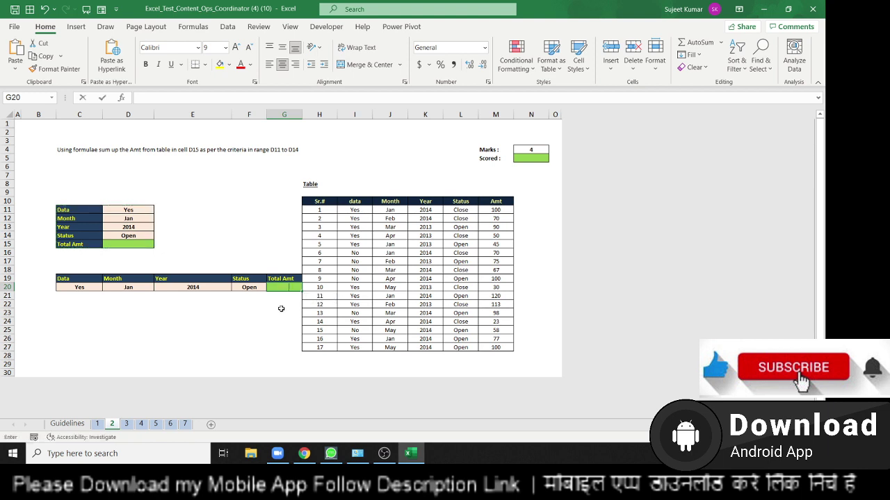
left_click(281, 311)
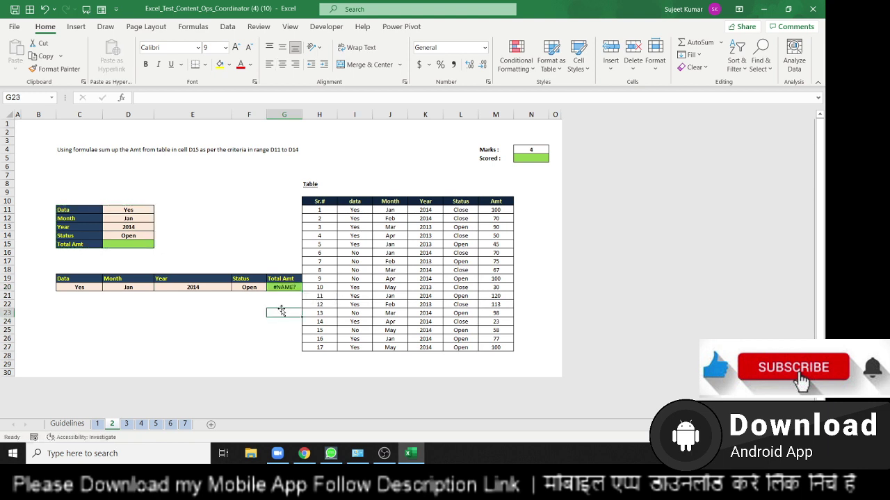
left_click(293, 287)
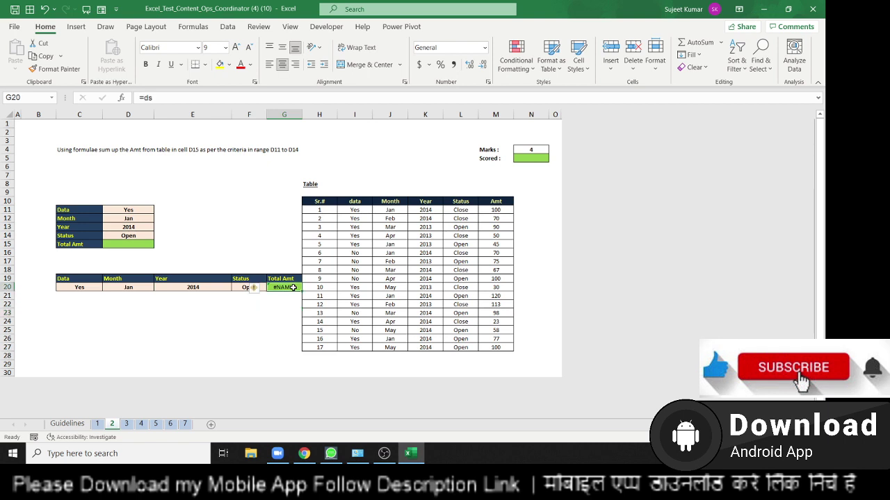
type("=")
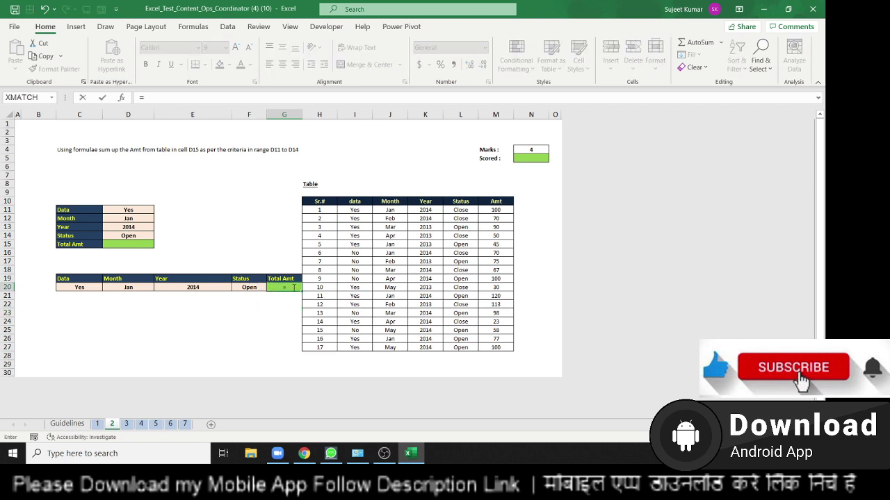
type("d")
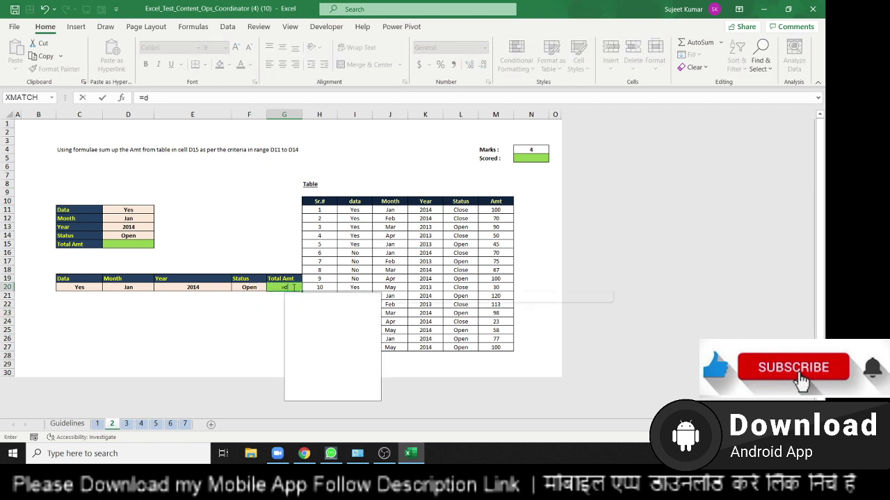
type("su")
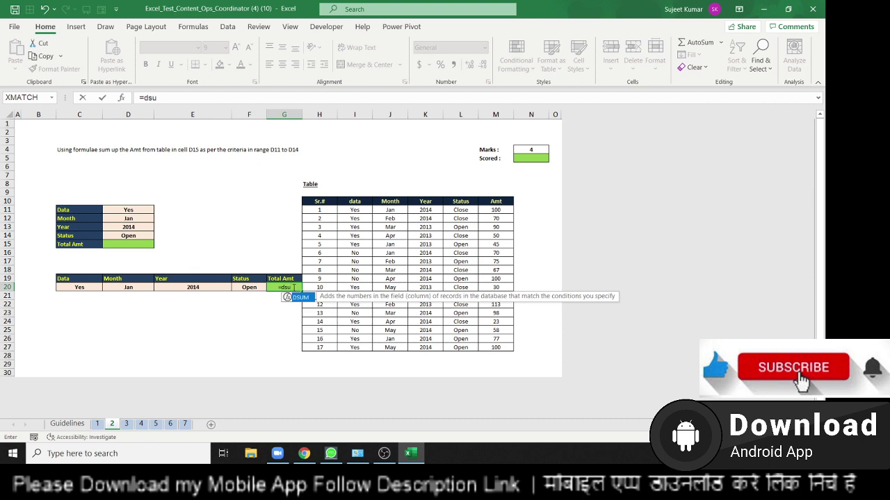
key("Right")
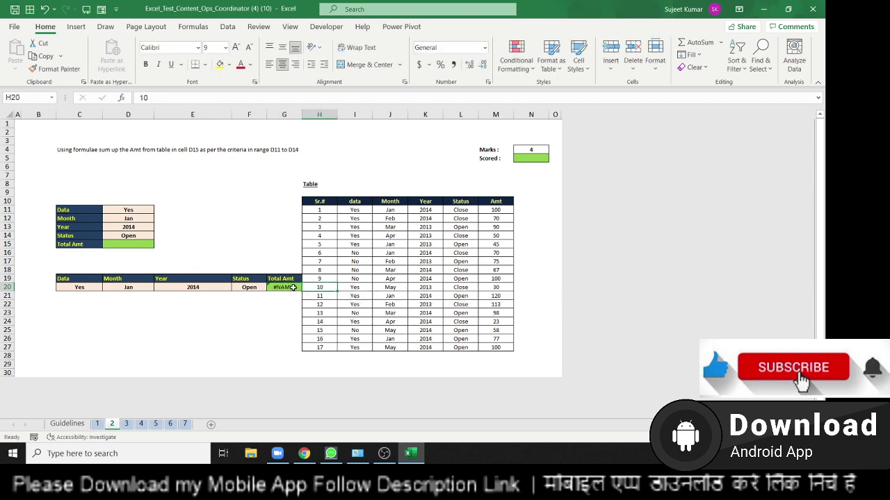
left_click(293, 287)
type("=")
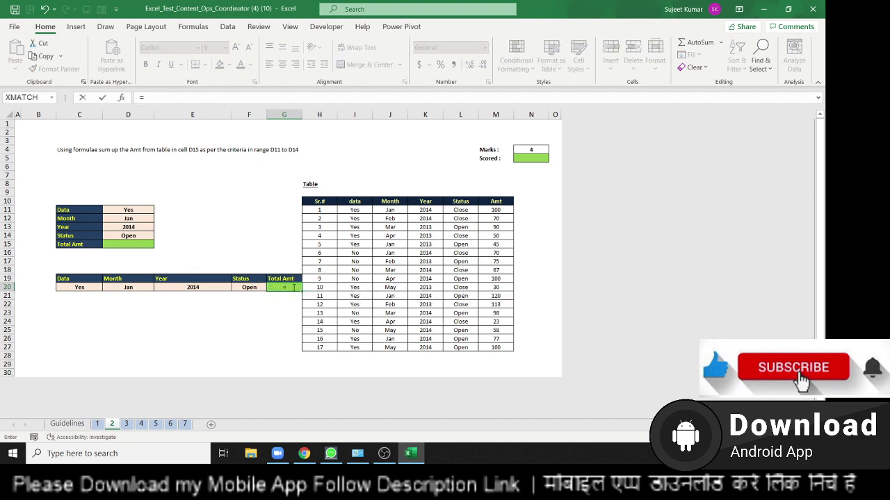
type("dsu")
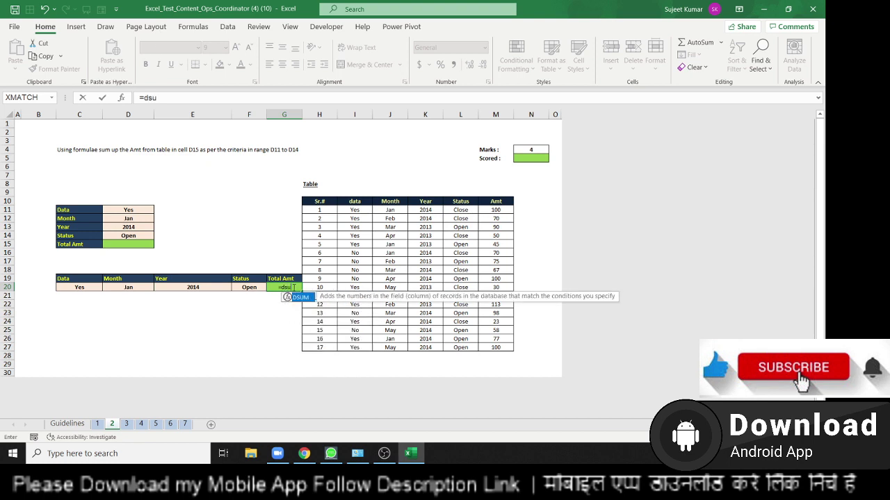
key("Tab")
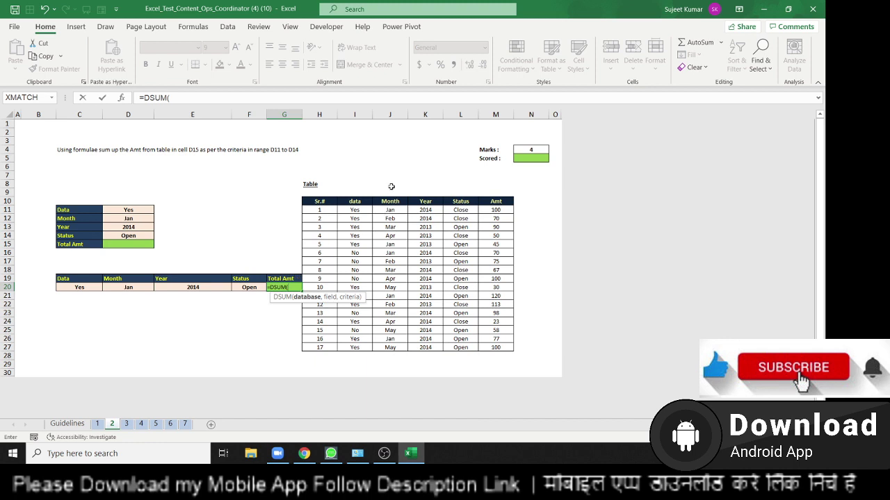
Step: Complete the DSUM with the data table, the Amt field and the transposed criteria rows, giving 197
left_click_drag(326, 201, 486, 343)
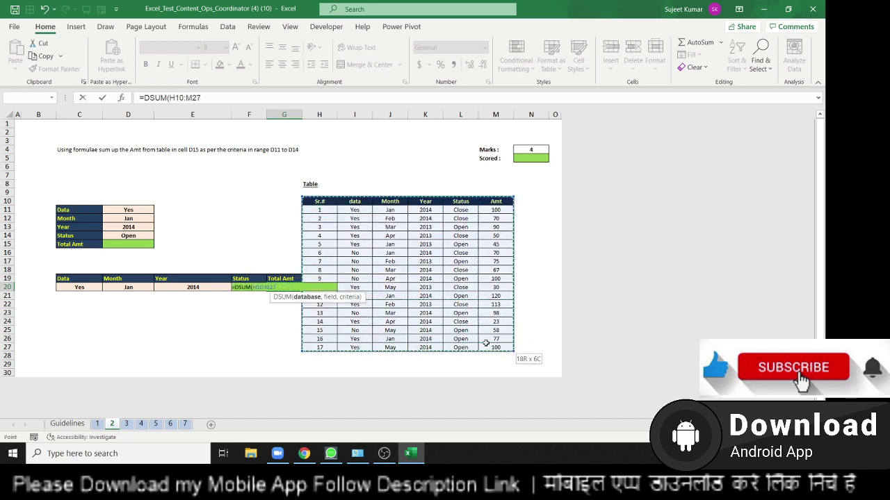
type(",")
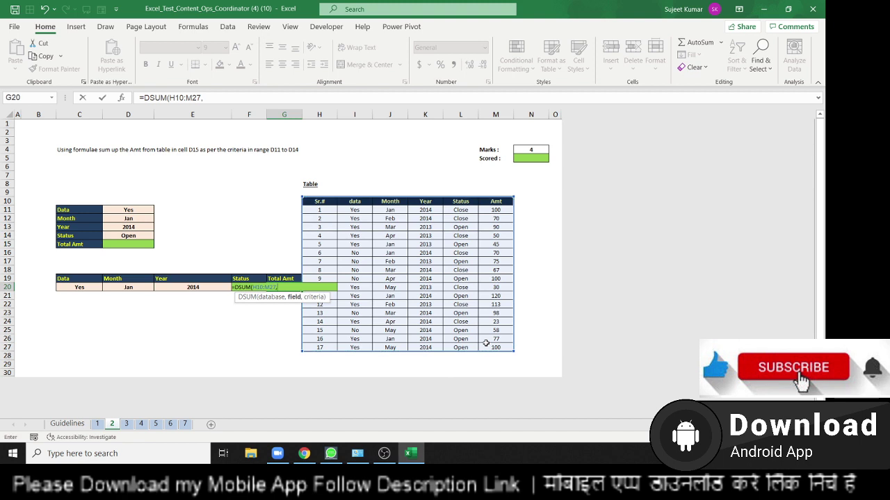
left_click(496, 201)
type(",")
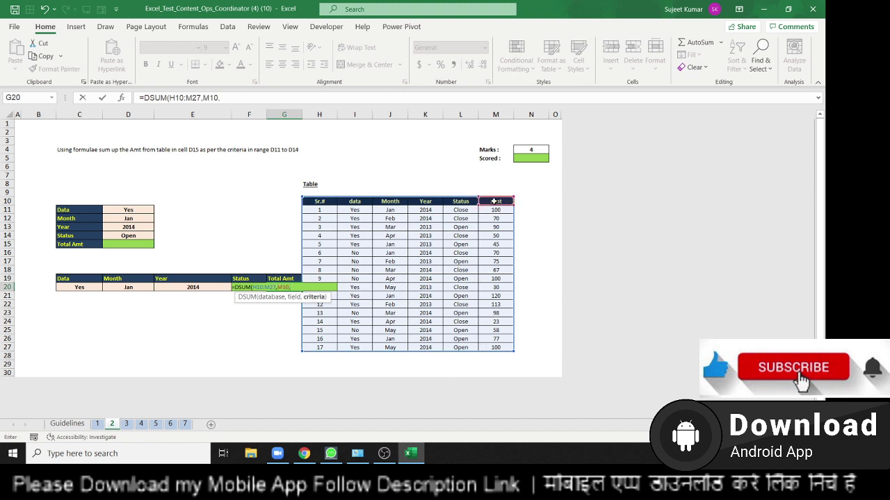
left_click_drag(79, 280, 241, 289)
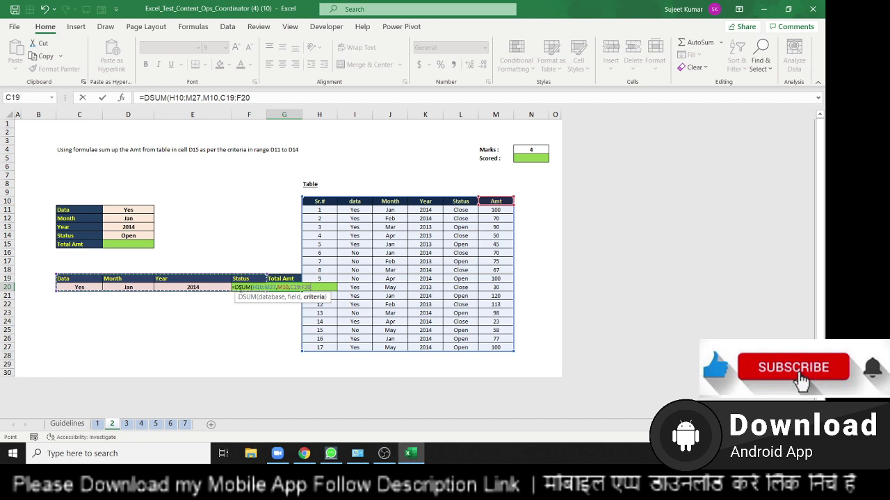
key("Return")
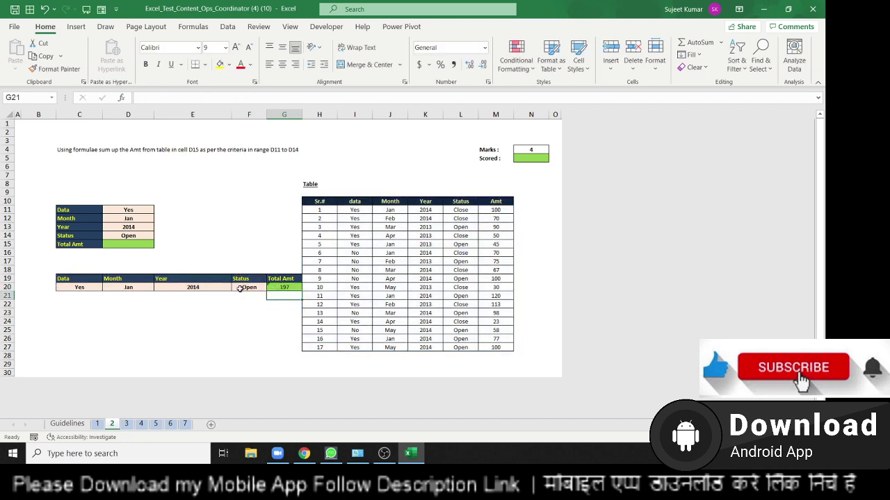
Step: Recheck the G20 formula, clear the selection, and start editing the empty Total Amt cell D15
key("Up")
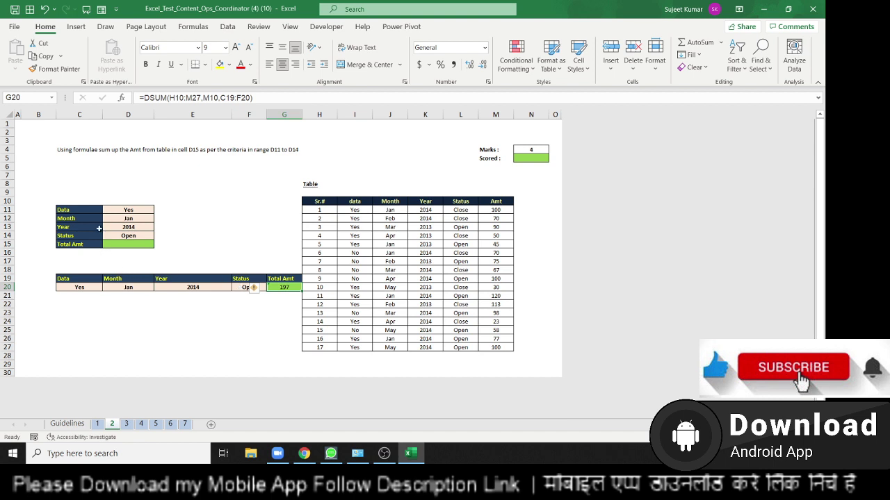
left_click_drag(71, 278, 244, 285)
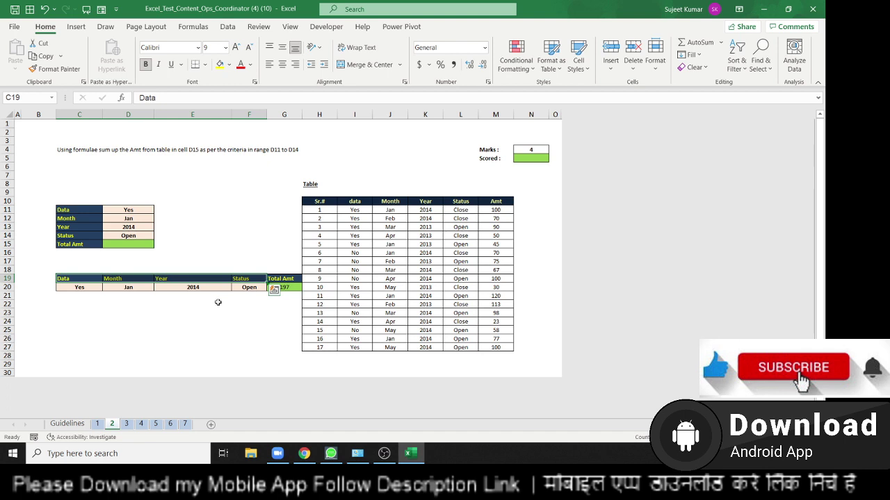
left_click(218, 302)
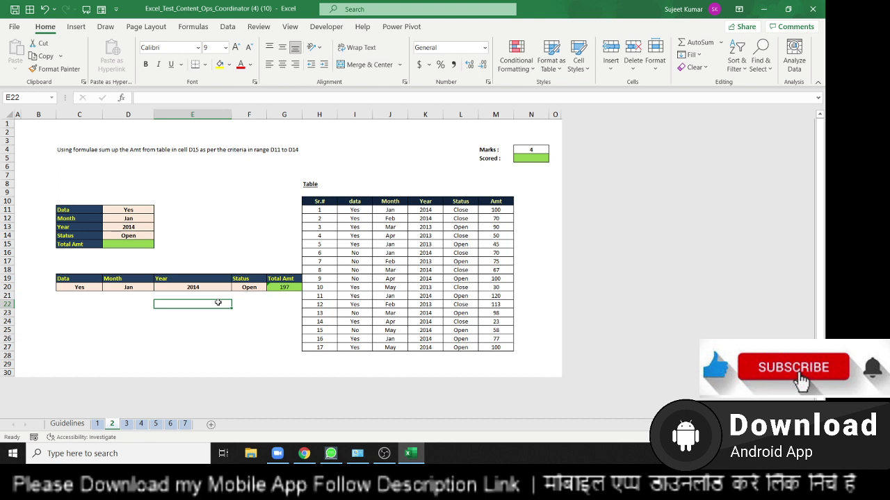
double_click(137, 245)
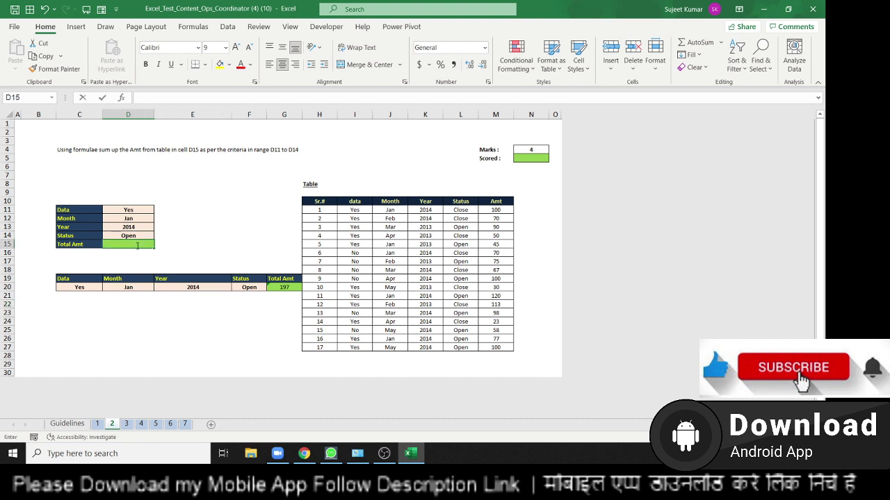
Step: Enter =SUMIFS( in D15 by picking SUMIFS from the =sum suggestions
type("=sum")
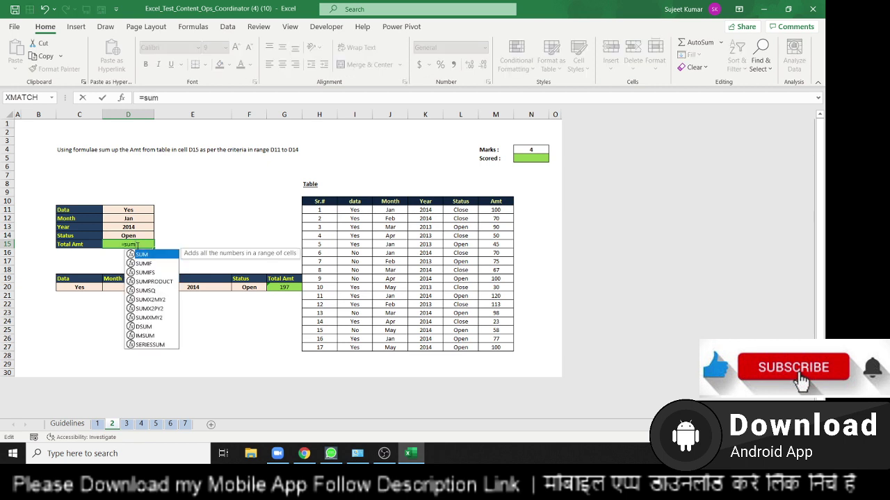
key("Down")
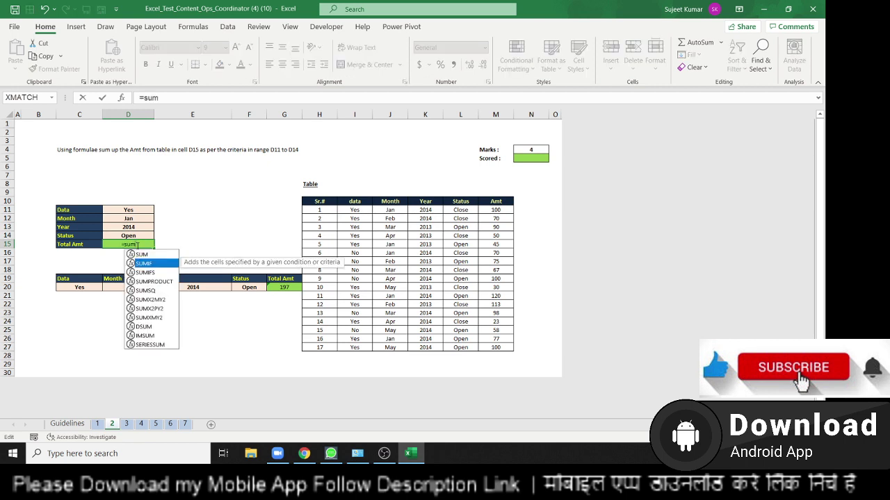
key("Down")
key("Down")
key("Down")
key("Down")
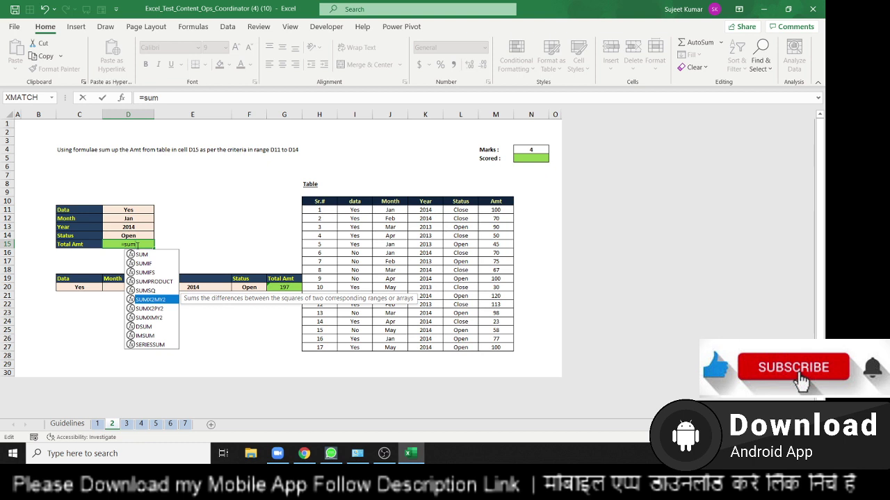
key("Up")
key("Up")
key("Up")
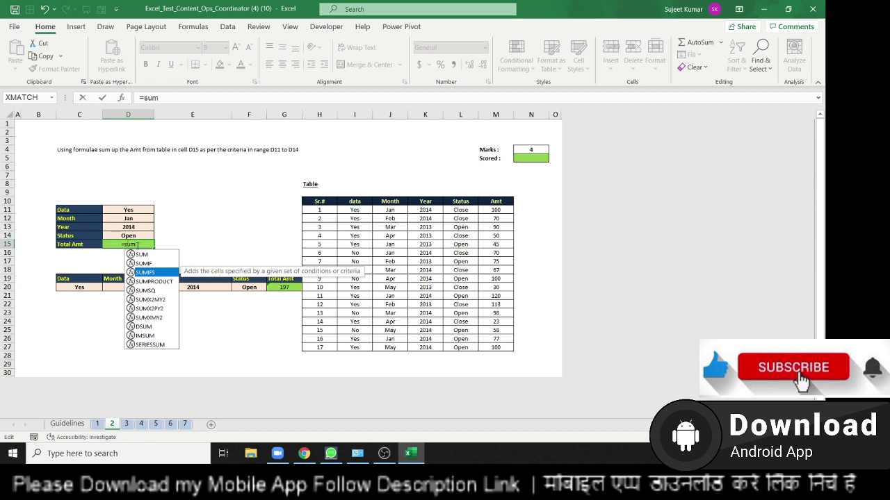
key("Tab")
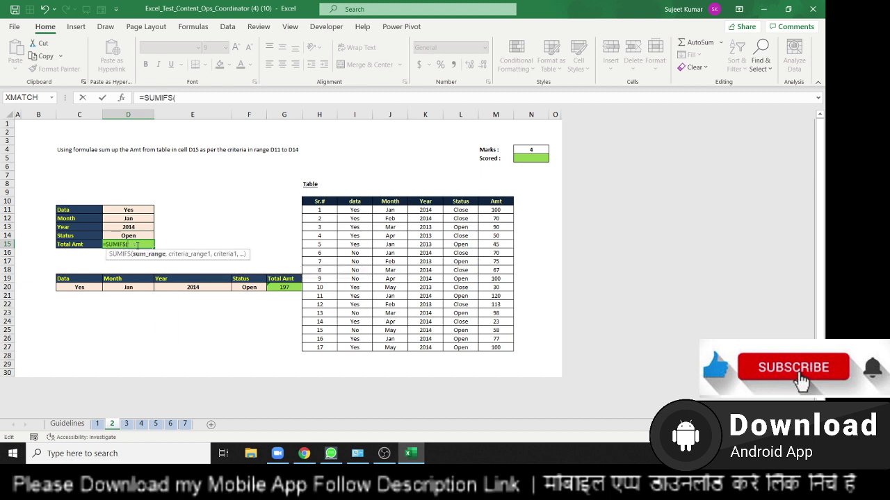
Step: Give SUMIFS the sum range M10:M27 and criteria range I10:I27 matched against D11
left_click(500, 202)
left_click_drag(501, 202, 492, 348)
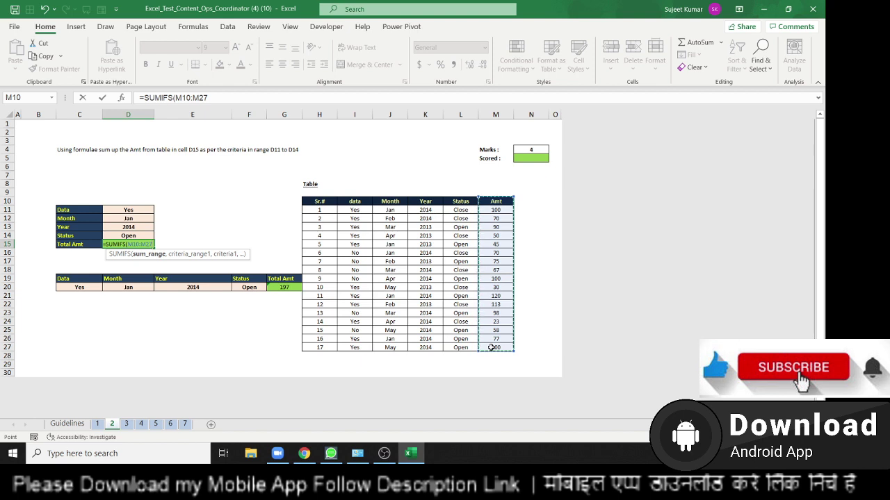
type(",")
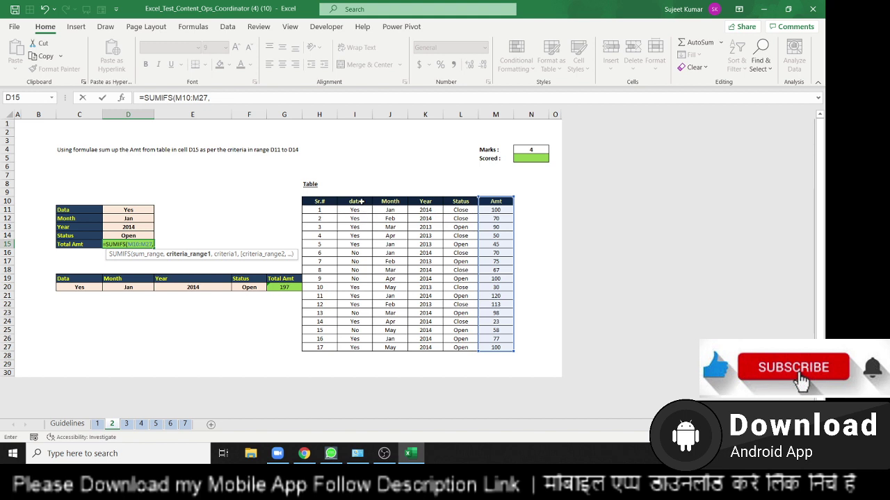
left_click_drag(359, 201, 346, 343)
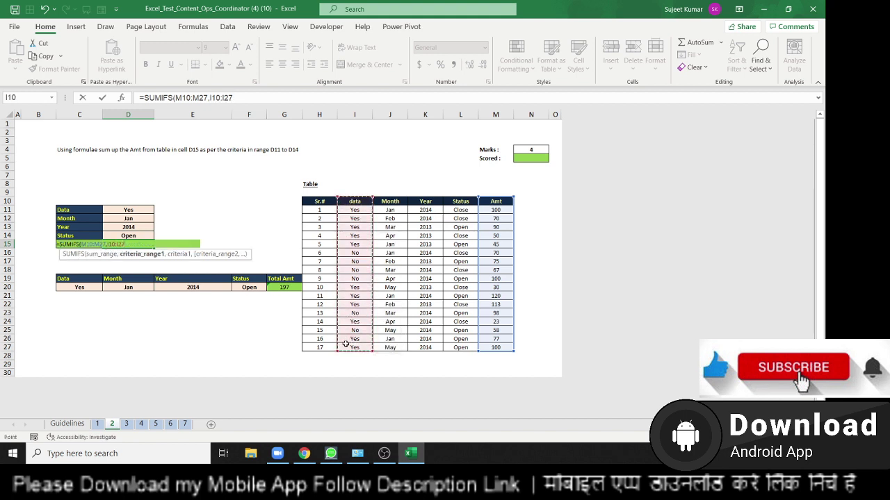
type(",")
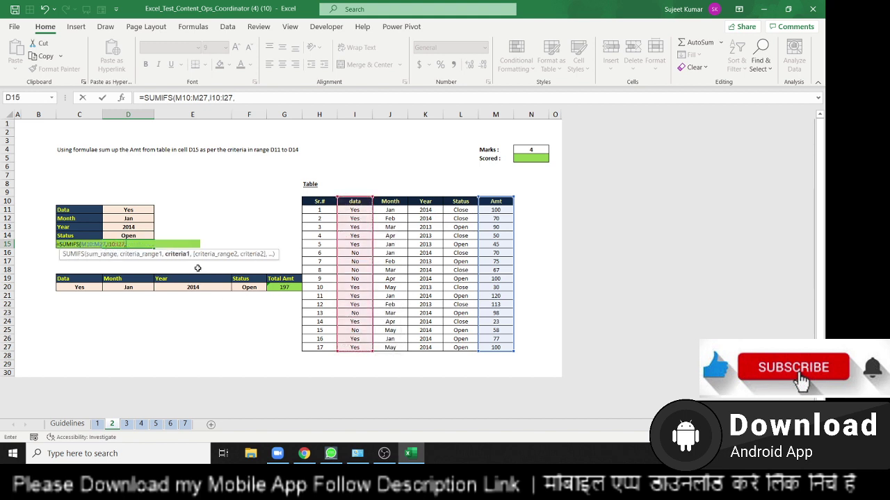
left_click(132, 210)
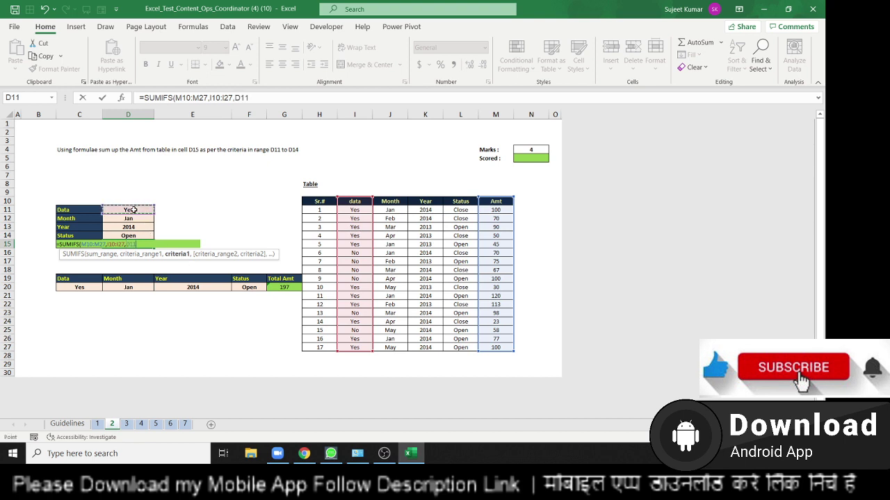
type(",")
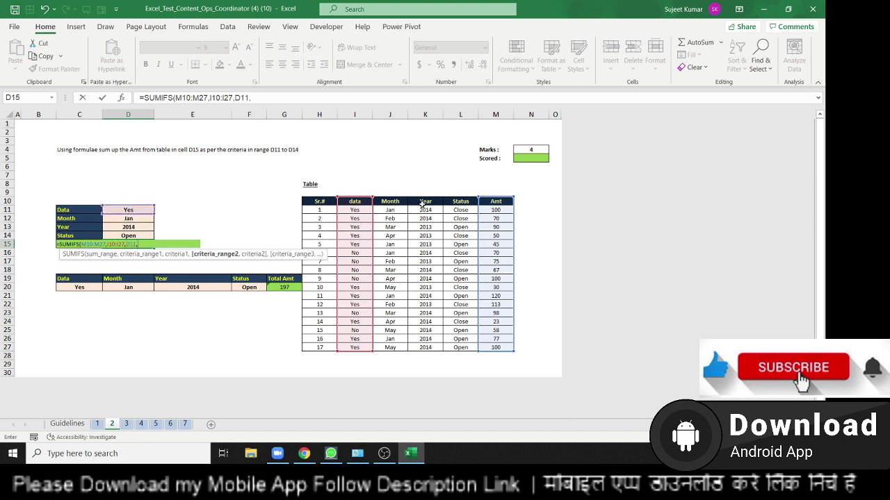
Step: Add the Month criteria range J10:J27, removing an accidental J27 reference
left_click(393, 201)
left_click_drag(393, 201, 387, 346)
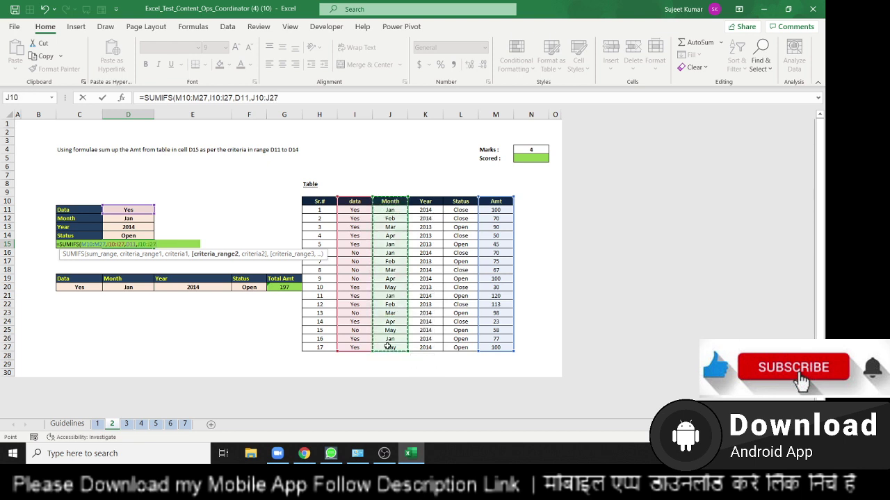
type(",")
left_click(388, 346)
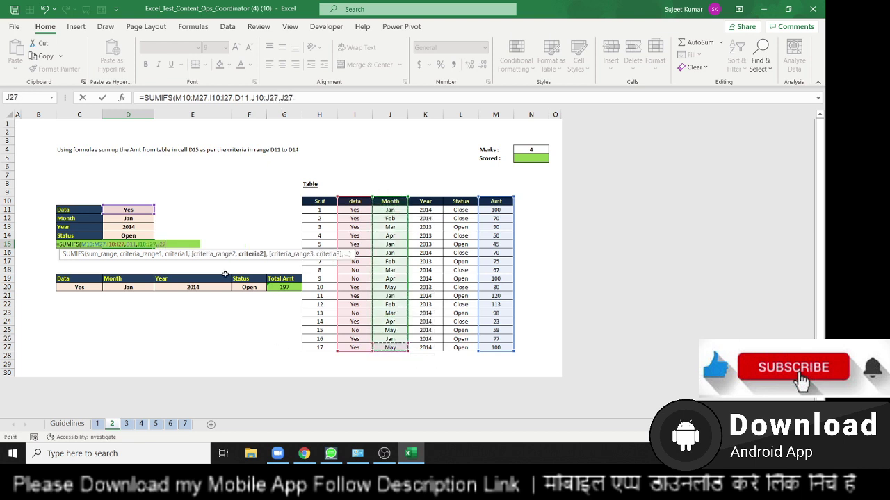
key("BackSpace")
key("BackSpace")
key("BackSpace")
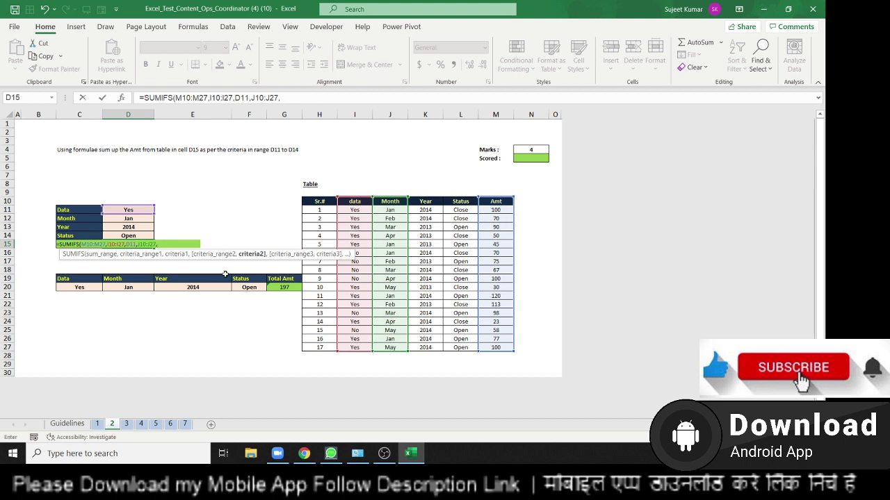
Step: Finish SUMIFS with Month D12, Year K10:K27=D13 and Status L10:L27=D14, returning 197
left_click(128, 218)
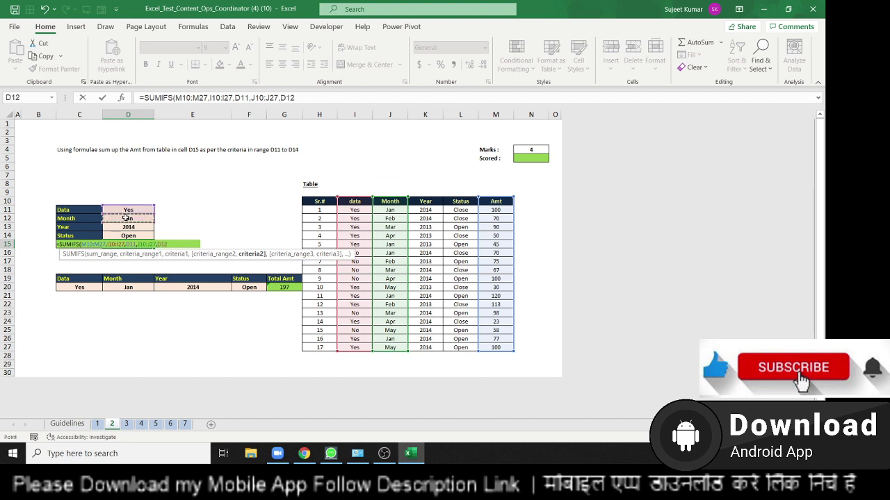
type(",")
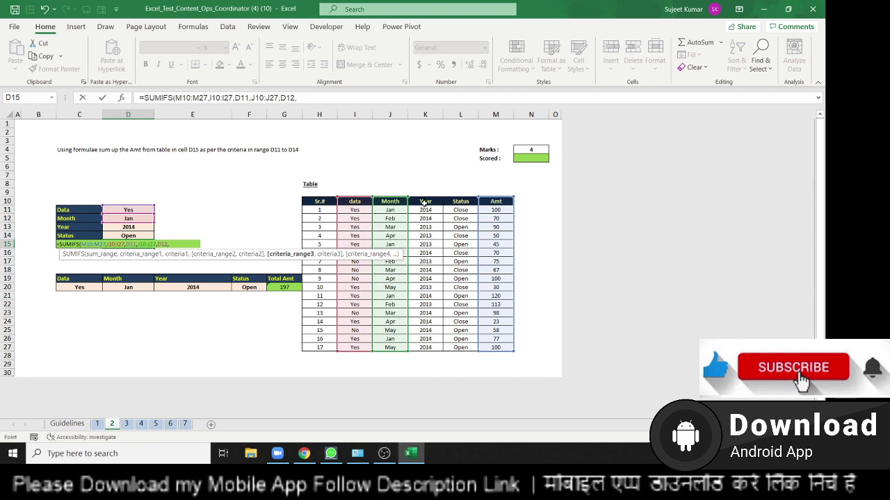
left_click_drag(425, 201, 418, 346)
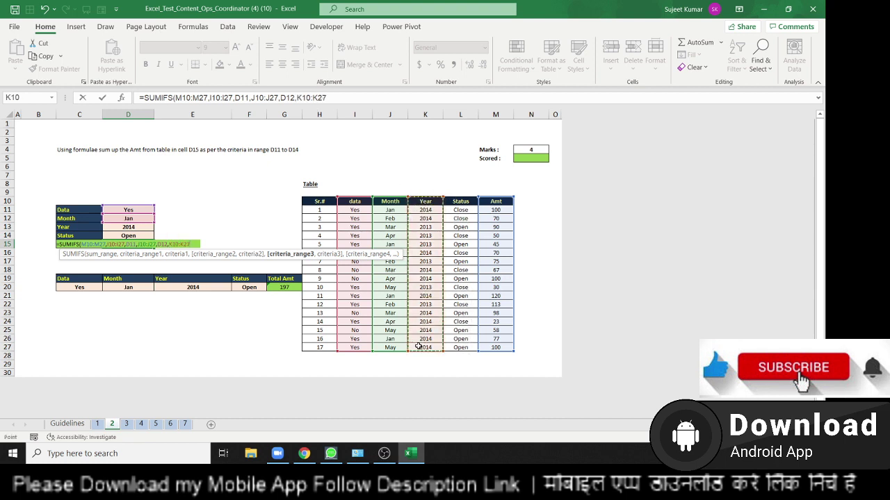
type(",")
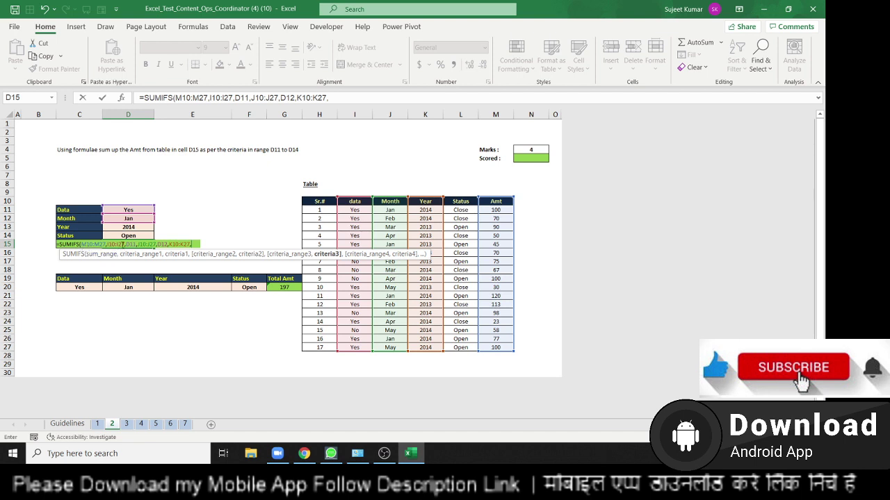
left_click(127, 226)
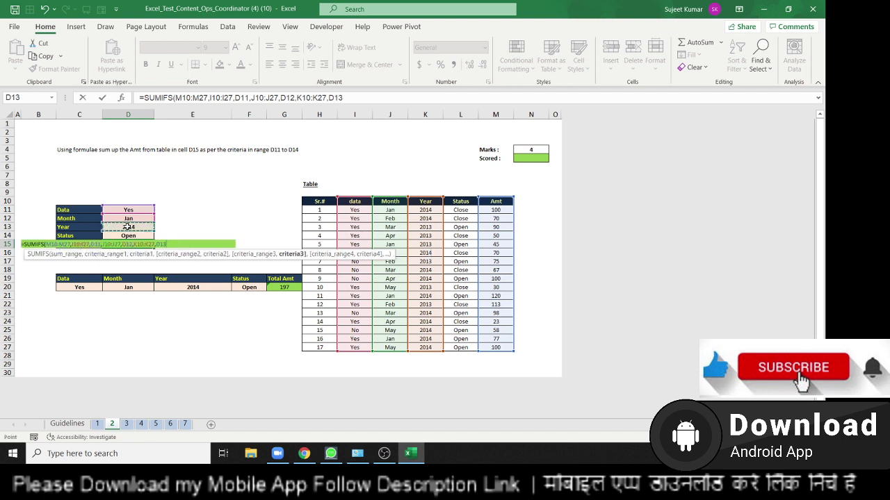
type(",")
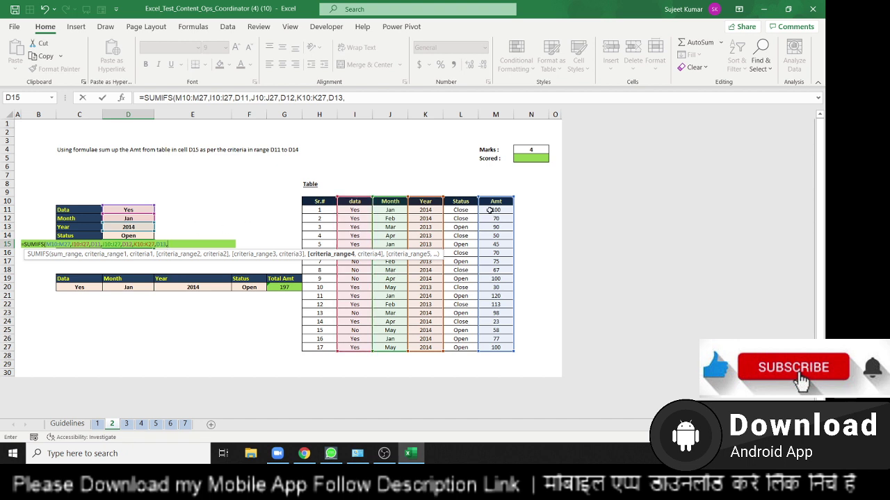
left_click_drag(460, 199, 445, 347)
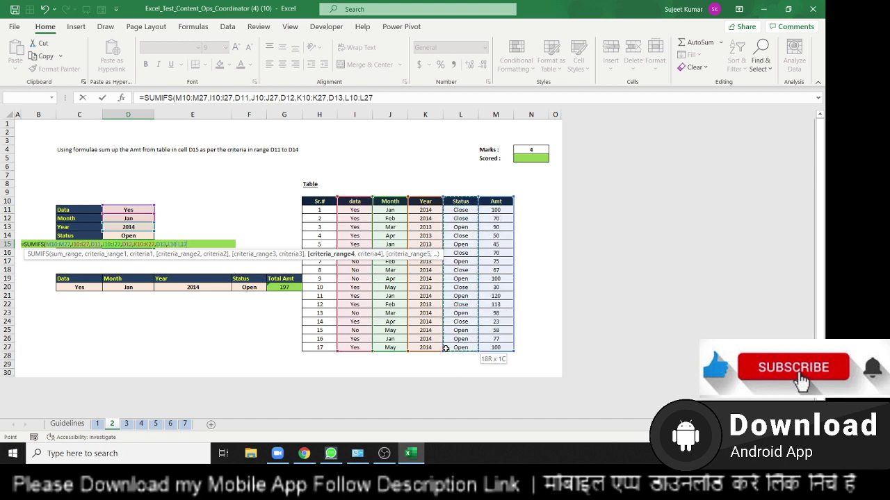
type(",")
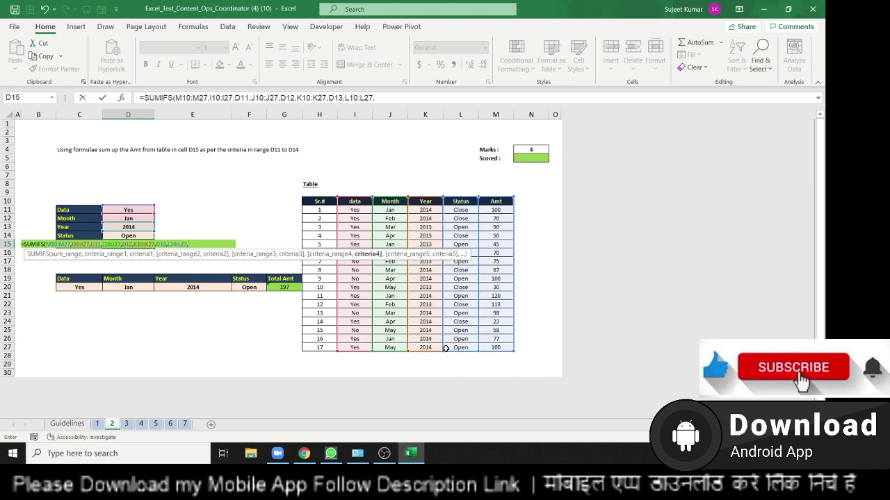
left_click(134, 236)
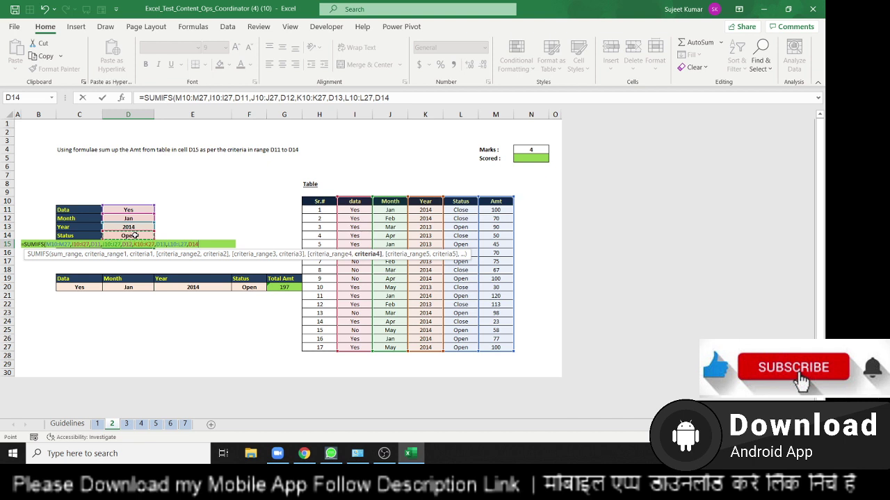
key("Return")
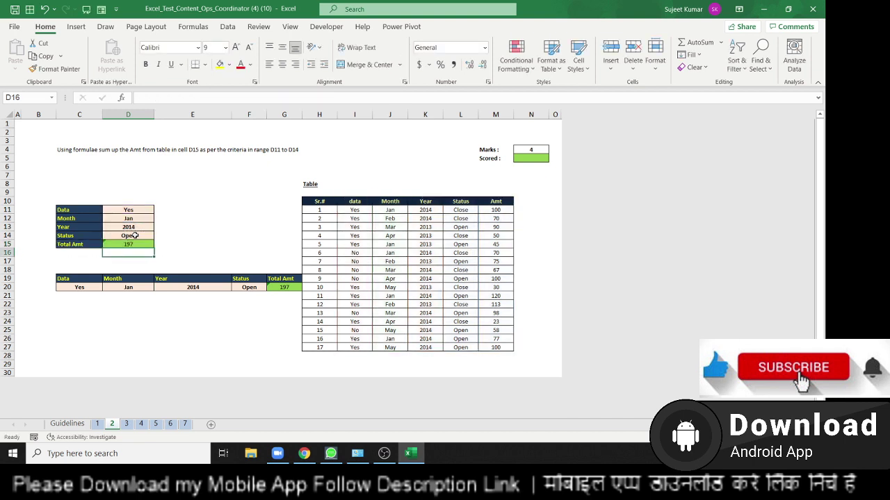
Step: Review the SUMIFS in D15 and the DSUM in G20, both showing 197
key("Up")
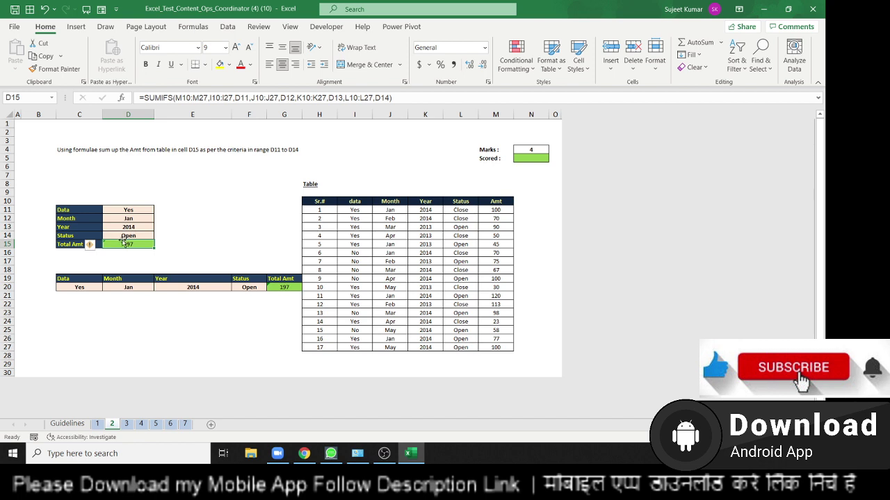
key("Up")
key("Up")
key("Up")
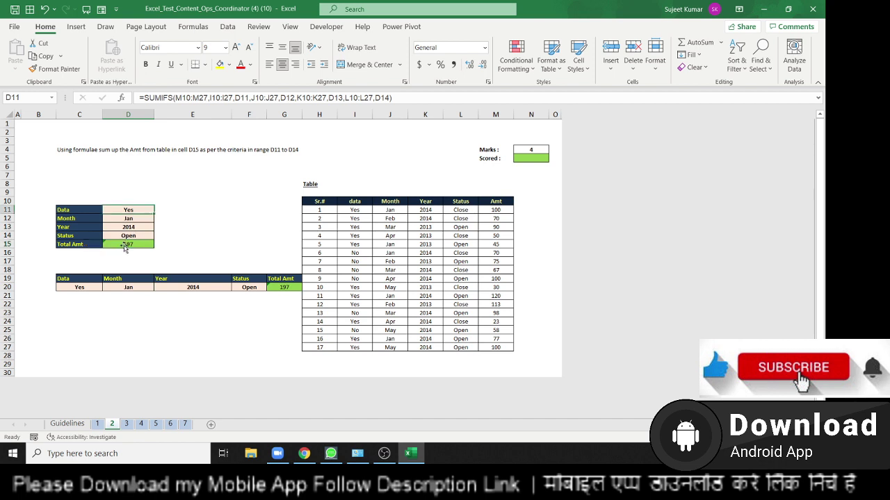
double_click(124, 248)
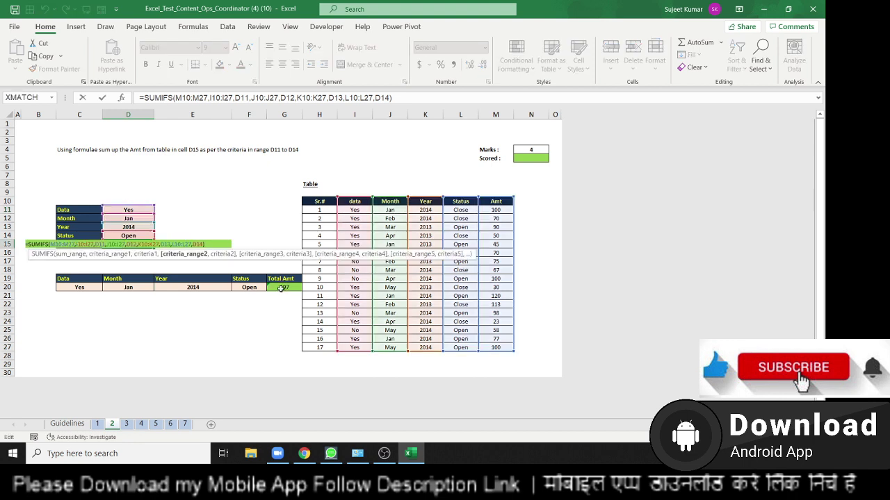
left_click(281, 287)
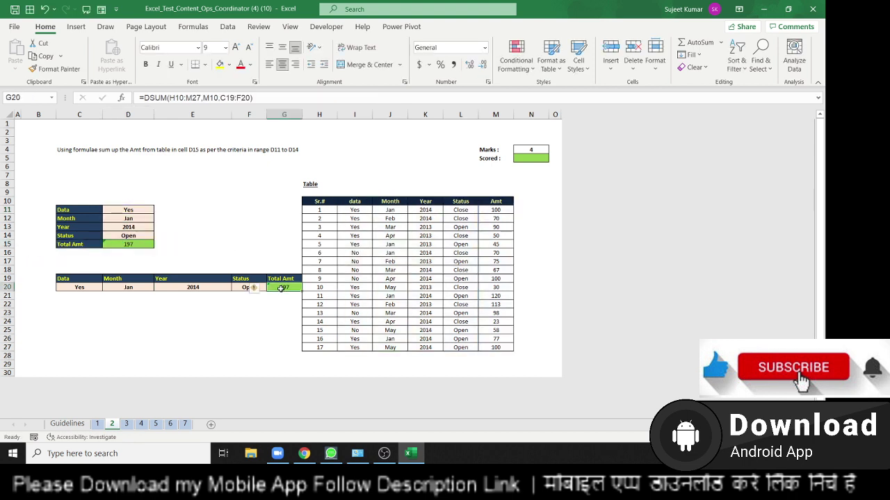